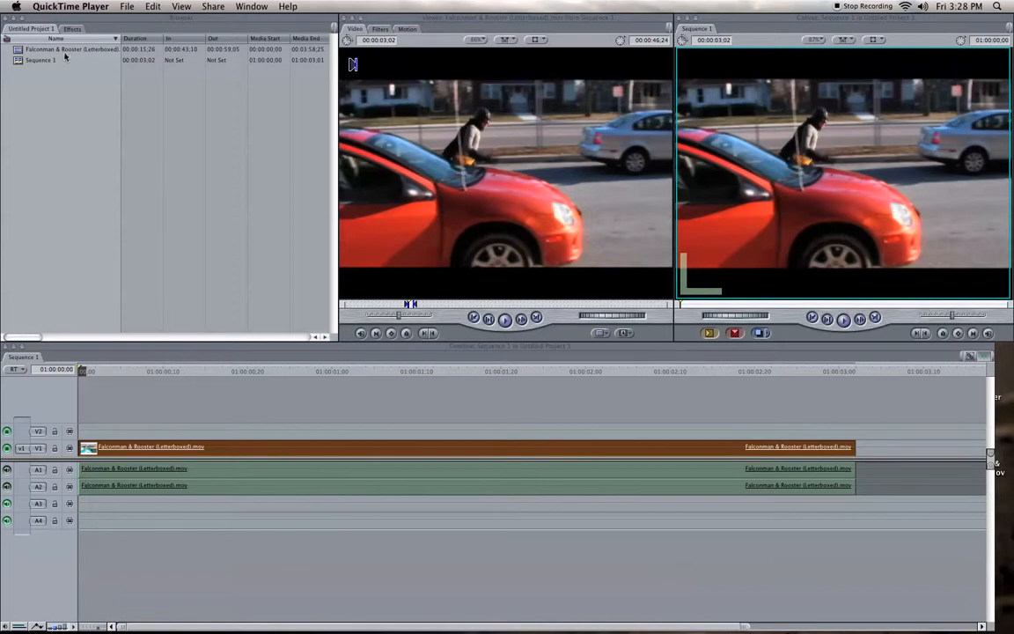
Step: Switch to Final Cut Pro and review the scratch disk locations in the system settings, leaving them unchanged
{"action": "left_click", "coordinate": [60, 94]}
{"action": "left_click", "coordinate": [60, 6]}
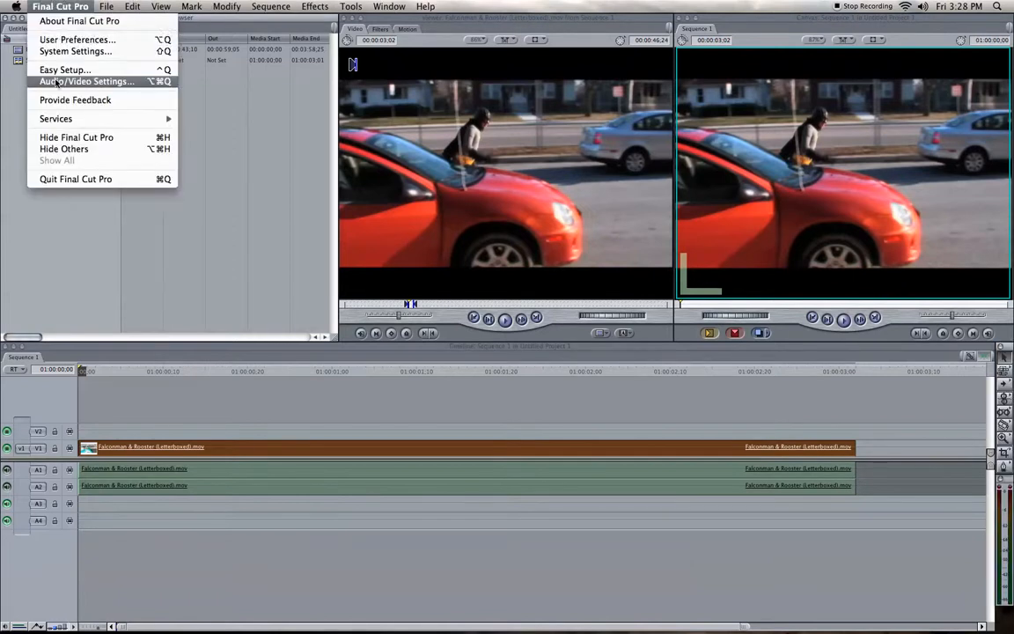
{"action": "left_click", "coordinate": [63, 53]}
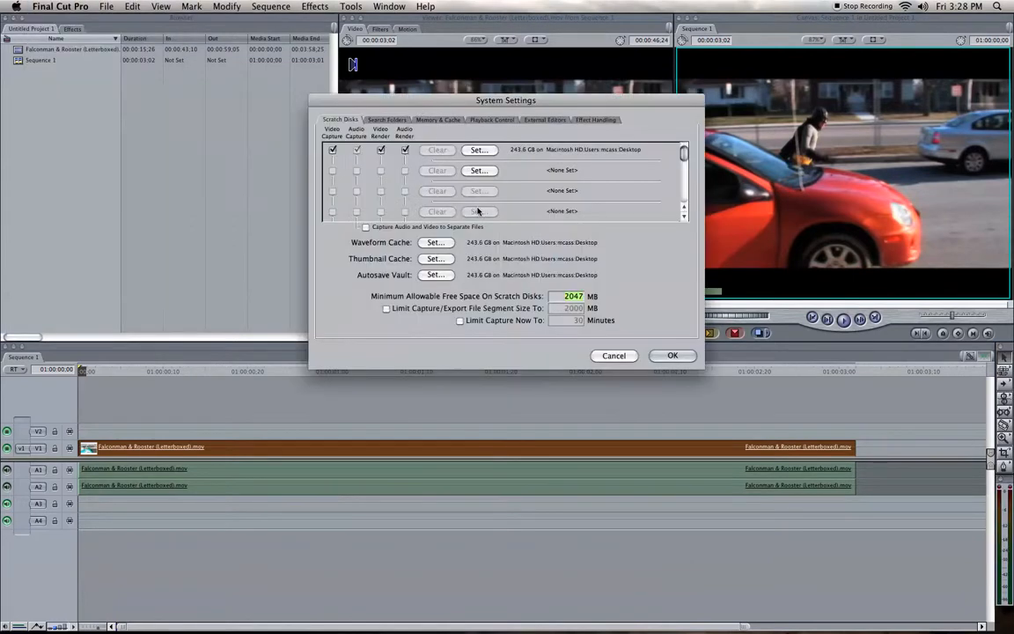
{"action": "left_click", "coordinate": [614, 355]}
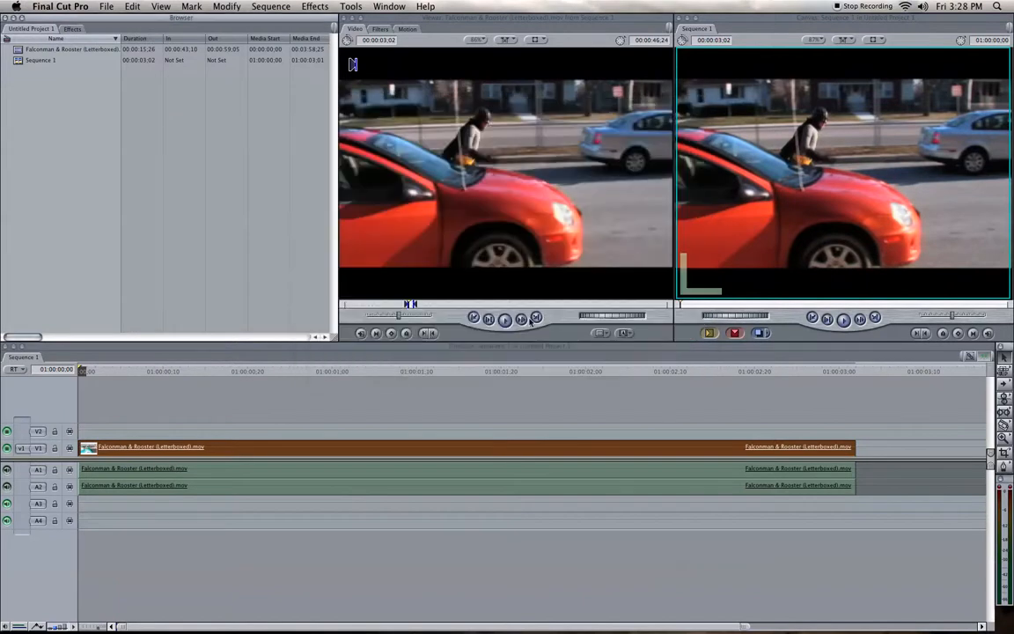
{"action": "left_click", "coordinate": [106, 7]}
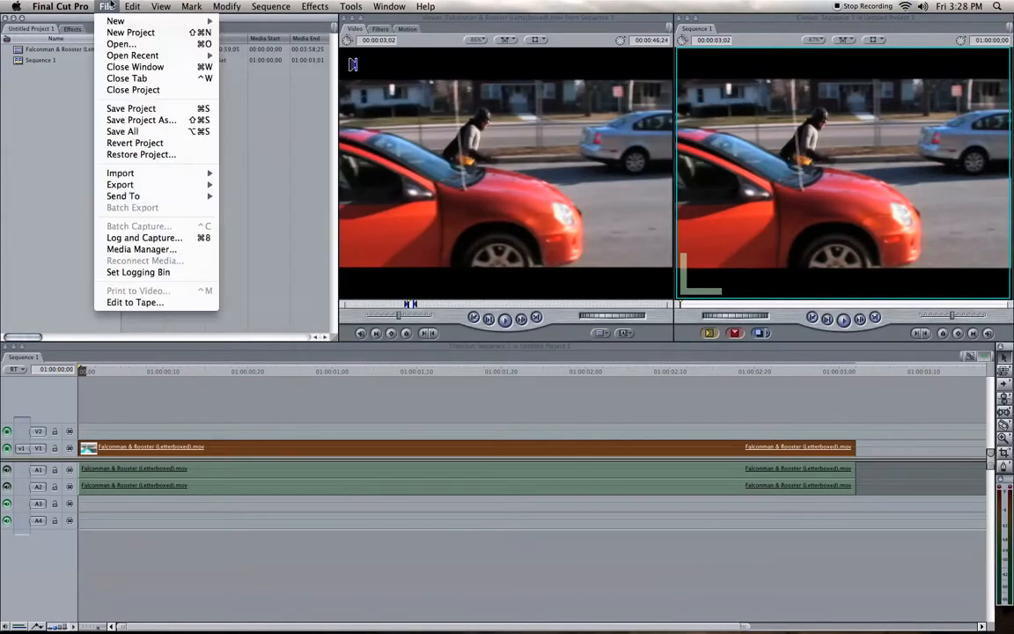
{"action": "left_click", "coordinate": [135, 132]}
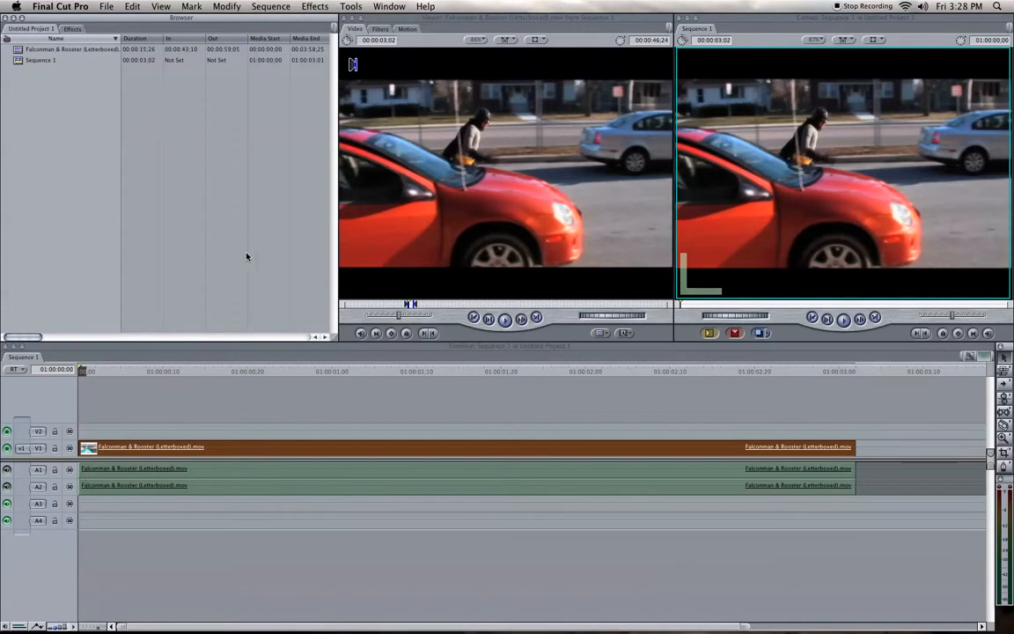
Step: Duplicate the V1 video clip onto track V2 directly above the original and return the playhead to the sequence start
{"action": "mouse_move", "coordinate": [109, 373]}
{"action": "left_mouse_down"}
{"action": "mouse_move", "coordinate": [74, 379]}
{"action": "mouse_move", "coordinate": [871, 371]}
{"action": "mouse_move", "coordinate": [139, 373]}
{"action": "mouse_move", "coordinate": [236, 373]}
{"action": "mouse_move", "coordinate": [56, 385]}
{"action": "left_mouse_up"}
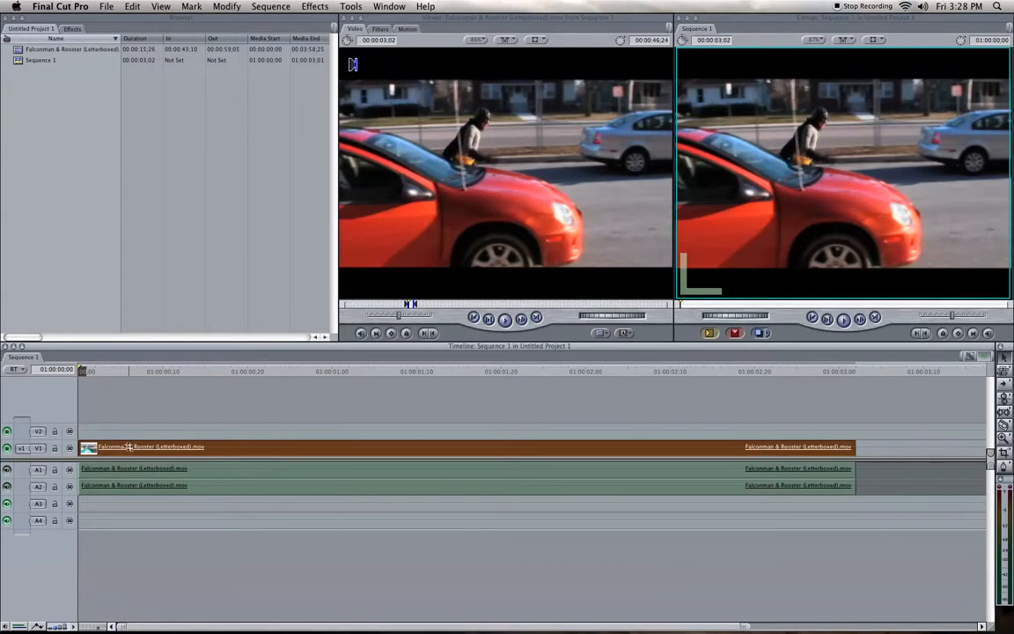
{"action": "left_click_drag", "start_coordinate": [237, 450], "coordinate": [230, 431]}
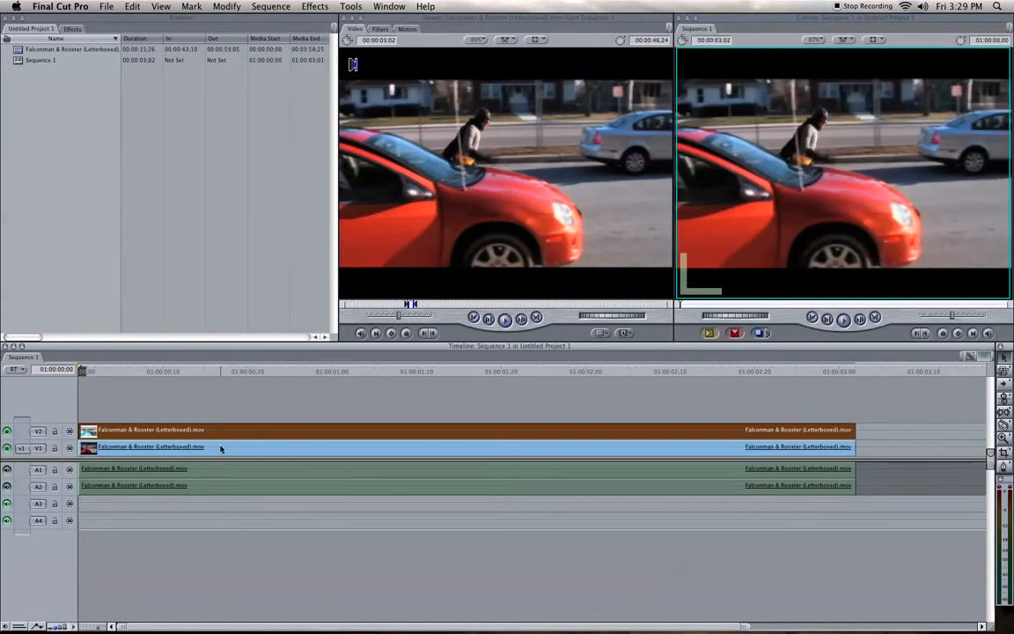
{"action": "mouse_move", "coordinate": [126, 375]}
{"action": "left_mouse_down"}
{"action": "mouse_move", "coordinate": [267, 376]}
{"action": "mouse_move", "coordinate": [88, 381]}
{"action": "mouse_move", "coordinate": [251, 388]}
{"action": "mouse_move", "coordinate": [68, 390]}
{"action": "left_mouse_up"}
{"action": "mouse_move", "coordinate": [114, 375]}
{"action": "left_mouse_down"}
{"action": "mouse_move", "coordinate": [373, 380]}
{"action": "mouse_move", "coordinate": [77, 394]}
{"action": "left_mouse_up"}
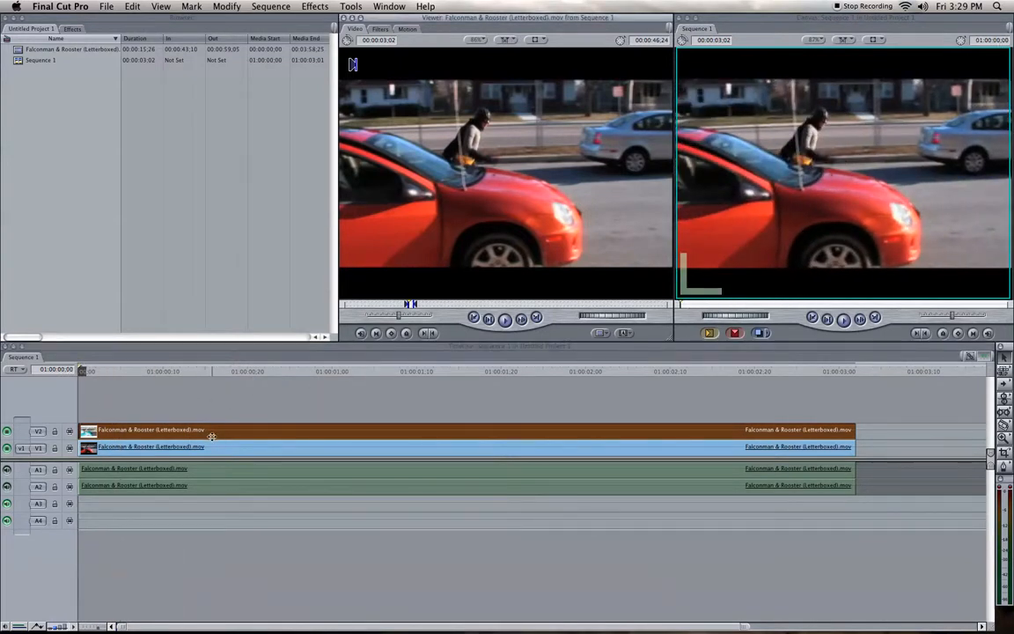
Step: Apply the Mask Shape matte filter to the V2 clip and set its shape to Oval
{"action": "left_click", "coordinate": [72, 29]}
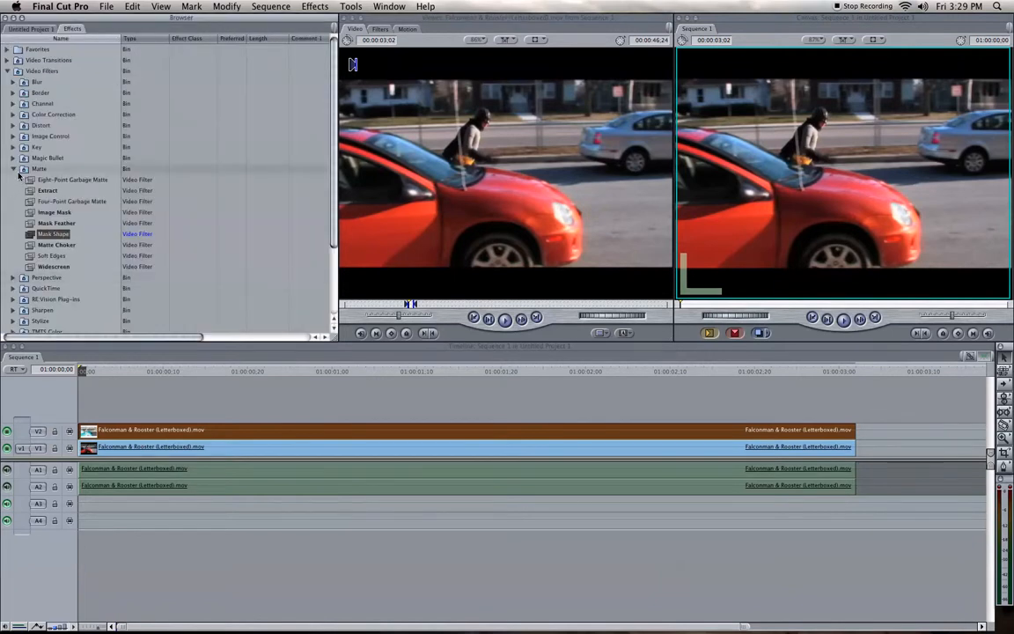
{"action": "left_click_drag", "start_coordinate": [53, 233], "coordinate": [426, 205]}
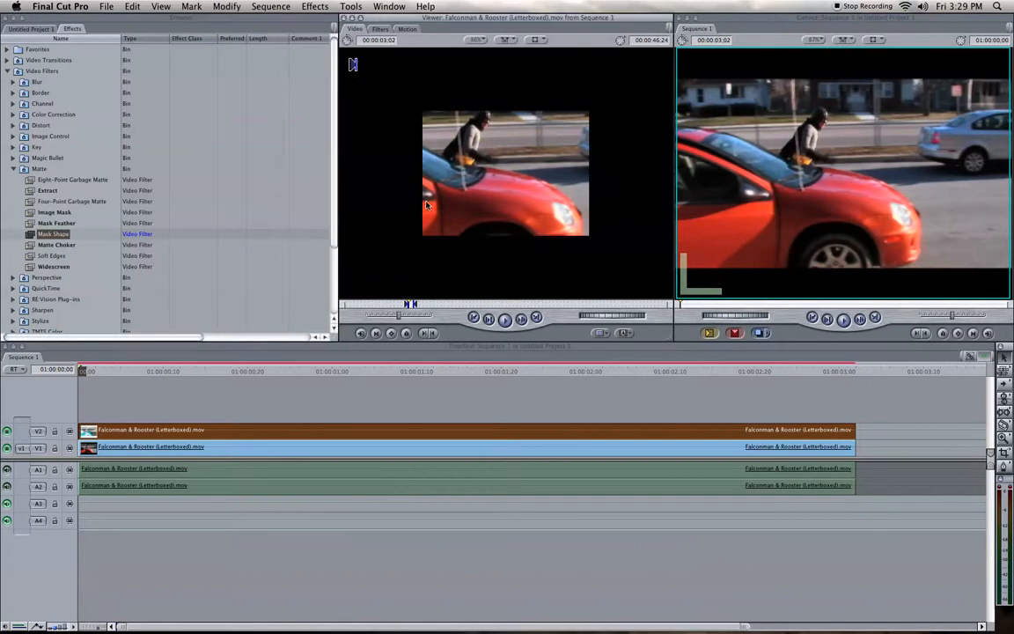
{"action": "left_click", "coordinate": [380, 30]}
{"action": "left_click", "coordinate": [431, 74]}
{"action": "left_click", "coordinate": [428, 67]}
{"action": "left_click", "coordinate": [354, 29]}
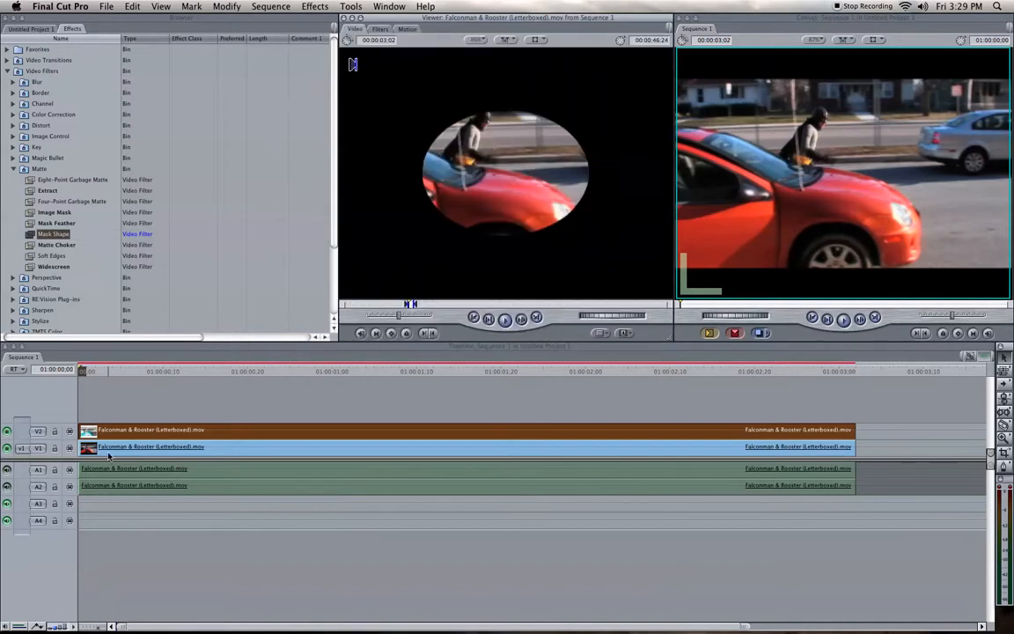
Step: Lower the opacity of the V1 clip with its timeline overlay line to darken the area around the oval
{"action": "mouse_move", "coordinate": [38, 626]}
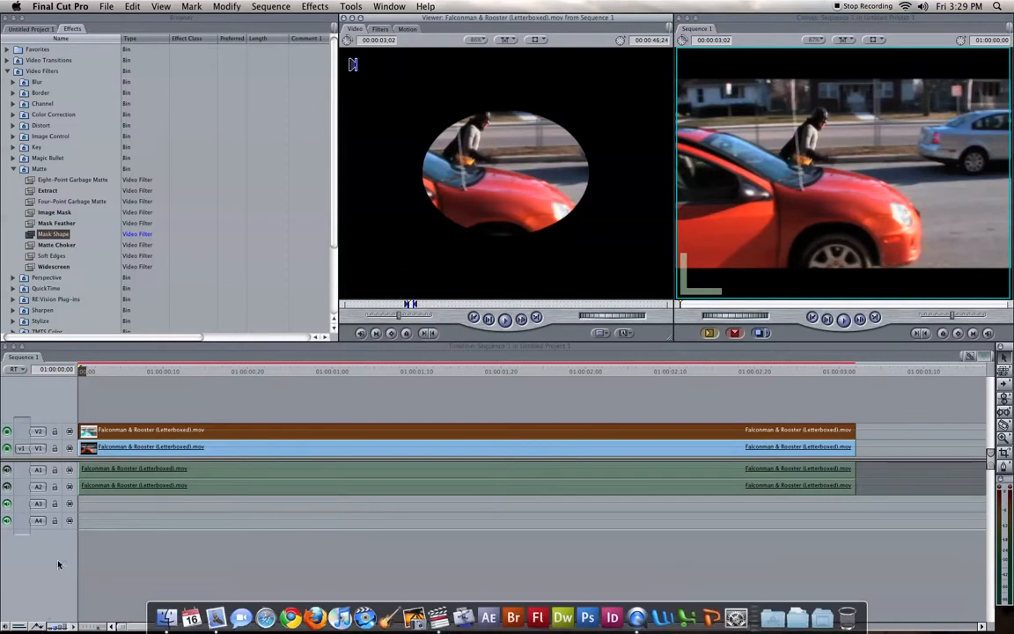
{"action": "left_click", "coordinate": [38, 627]}
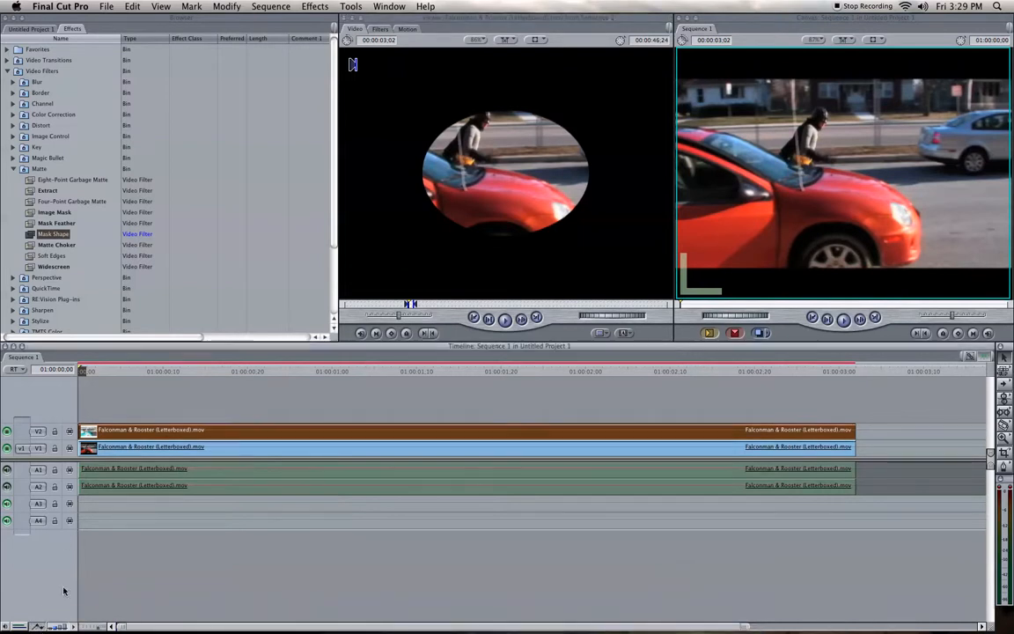
{"action": "left_click_drag", "start_coordinate": [157, 443], "coordinate": [157, 453]}
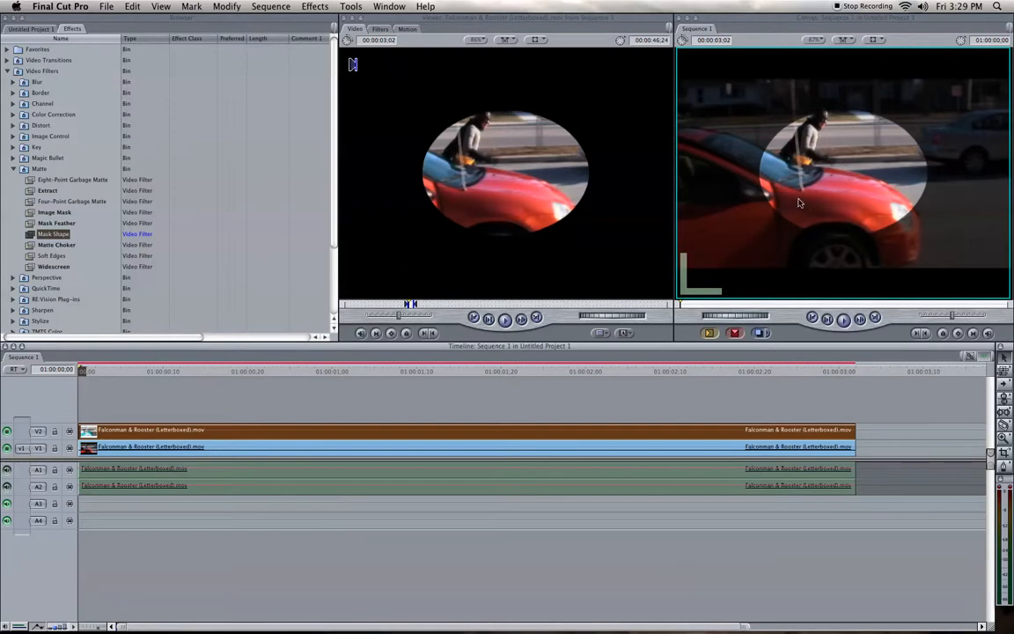
{"action": "left_click", "coordinate": [37, 626]}
{"action": "left_click_drag", "start_coordinate": [102, 380], "coordinate": [81, 374]}
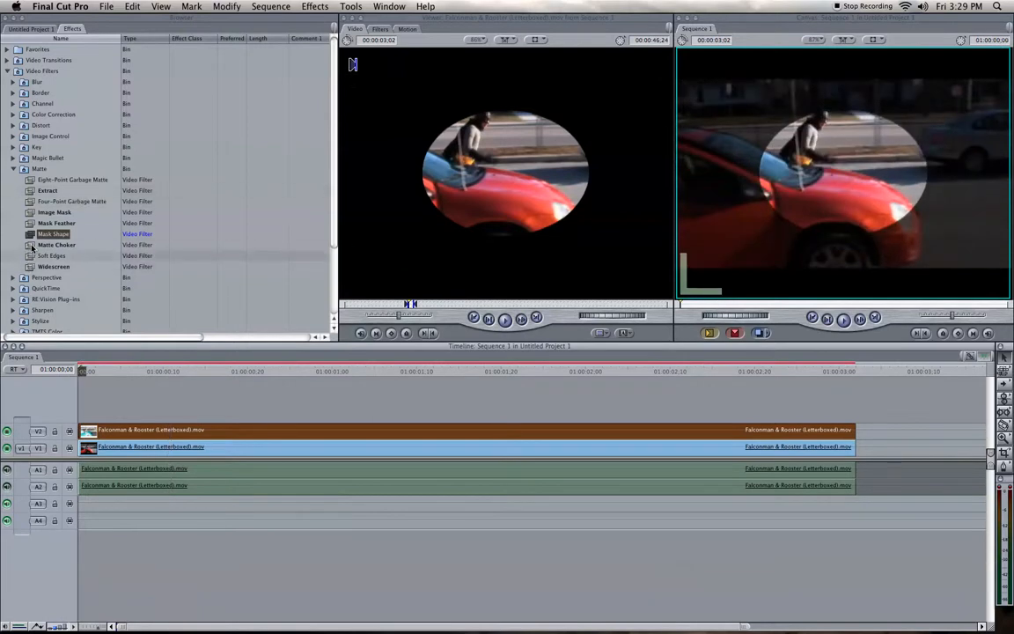
Step: Add a Mask Feather filter to the V2 clip and fit the oval around the man: center -67.22, -74.64, scale 21 horizontal, 31 vertical
{"action": "left_click_drag", "start_coordinate": [40, 222], "coordinate": [152, 429]}
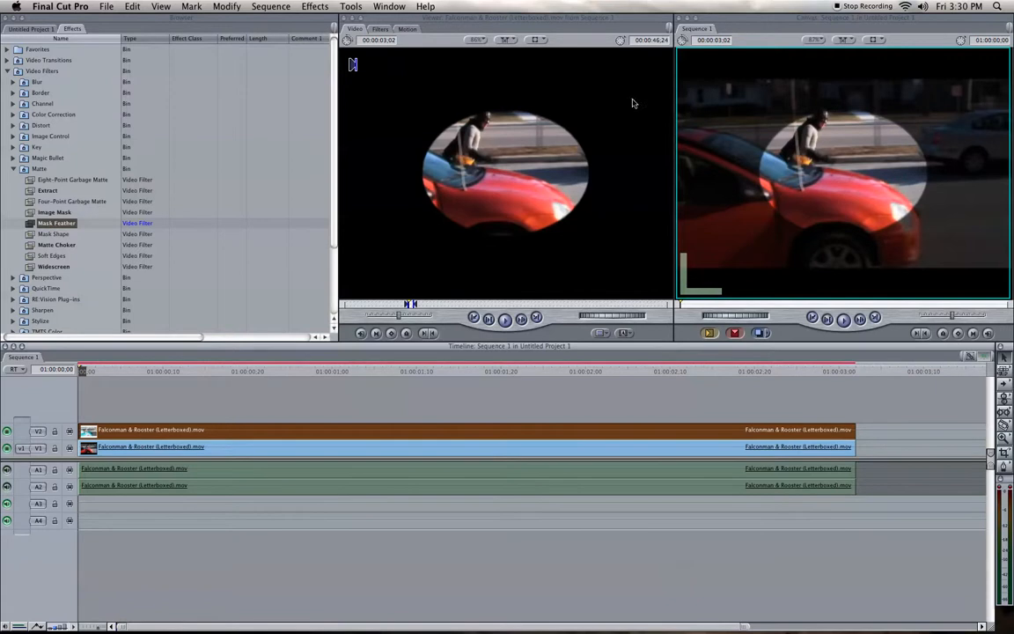
{"action": "left_click", "coordinate": [380, 29]}
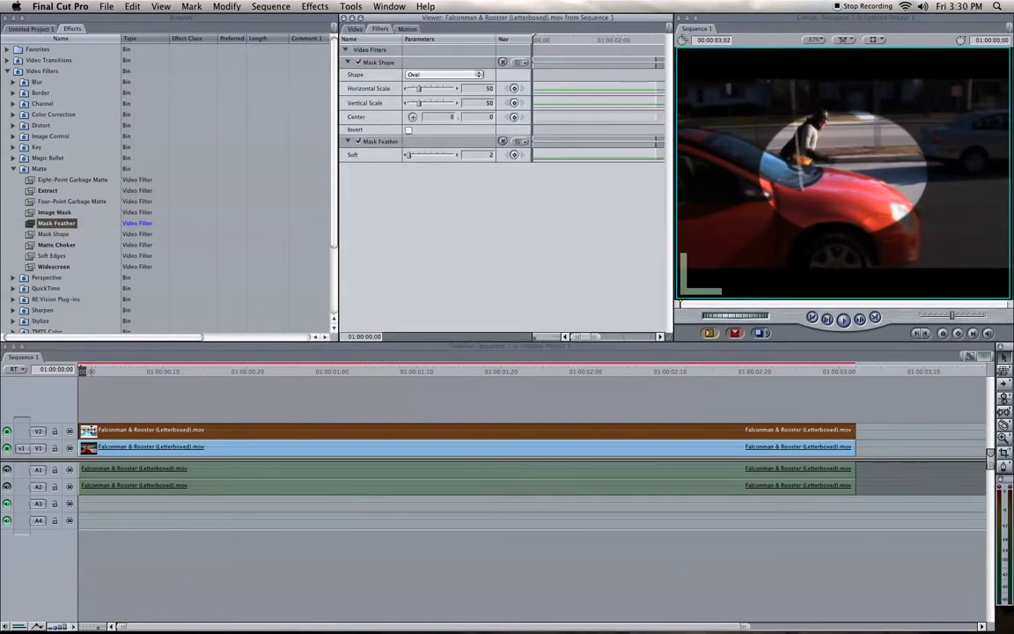
{"action": "left_click", "coordinate": [413, 118]}
{"action": "left_click", "coordinate": [818, 136]}
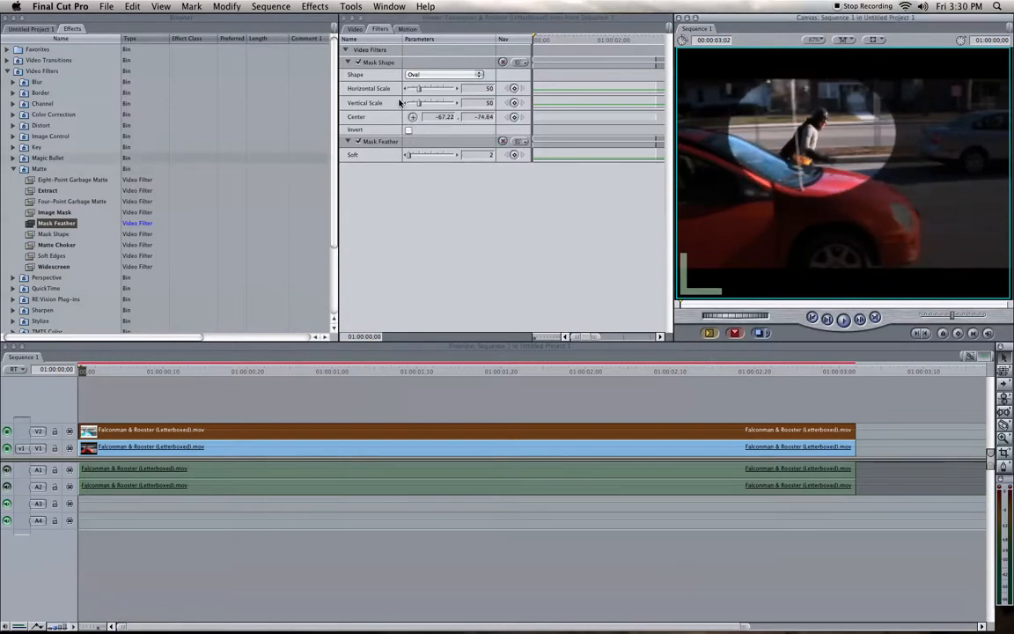
{"action": "left_click_drag", "start_coordinate": [419, 89], "coordinate": [415, 104]}
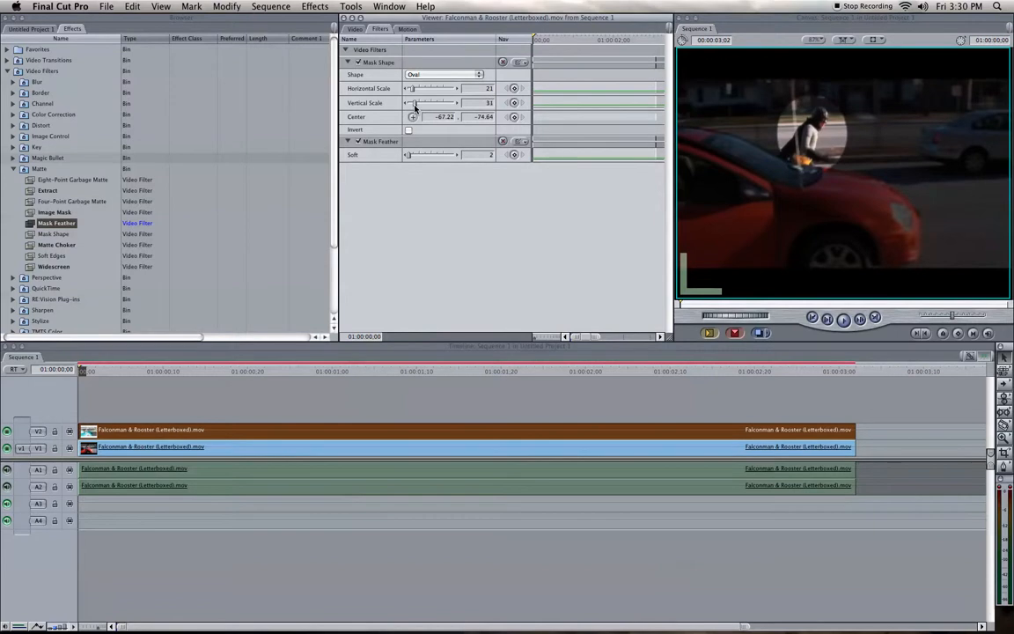
Step: Keyframe the mask's horizontal scale, vertical scale and center at the sequence start, and set the feather softness to 32
{"action": "left_click", "coordinate": [515, 89]}
{"action": "left_click", "coordinate": [514, 104]}
{"action": "left_click", "coordinate": [516, 118]}
{"action": "left_click_drag", "start_coordinate": [410, 156], "coordinate": [423, 159]}
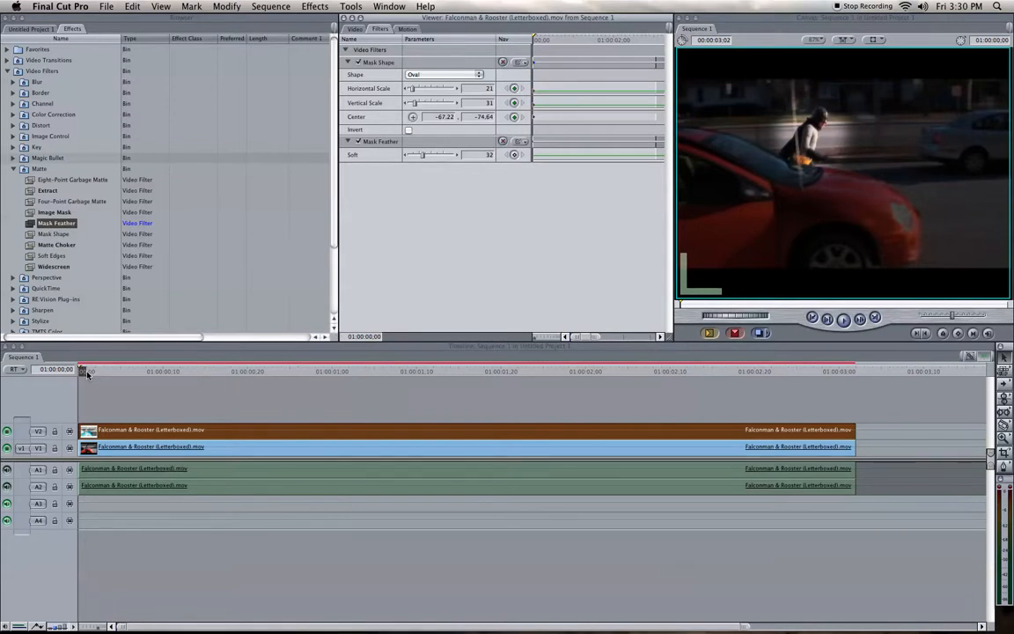
Step: Keyframe the mask's scales and center at 01:00:00;05, and at 01:00:00;09 set vertical scale 39 and center -73.68, -64.31
{"action": "left_click_drag", "start_coordinate": [87, 375], "coordinate": [124, 373]}
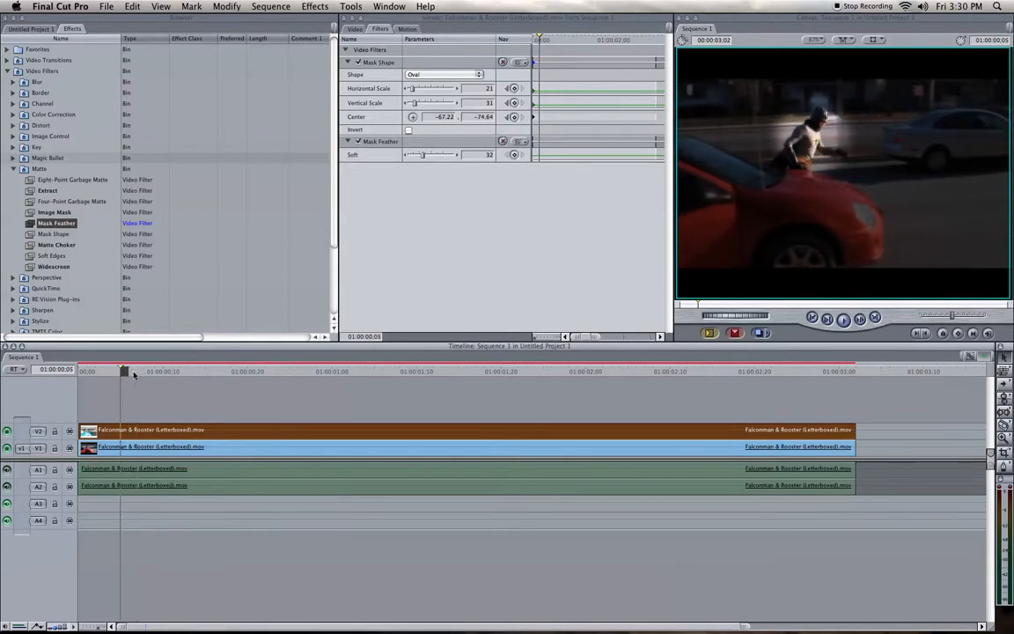
{"action": "left_click", "coordinate": [514, 89]}
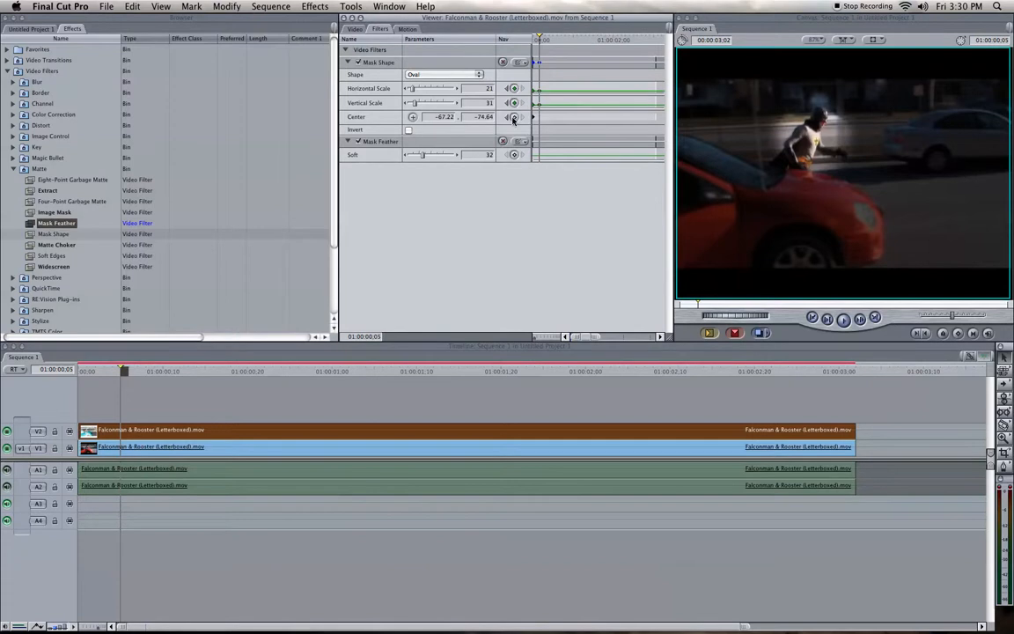
{"action": "left_click_drag", "start_coordinate": [129, 375], "coordinate": [158, 373]}
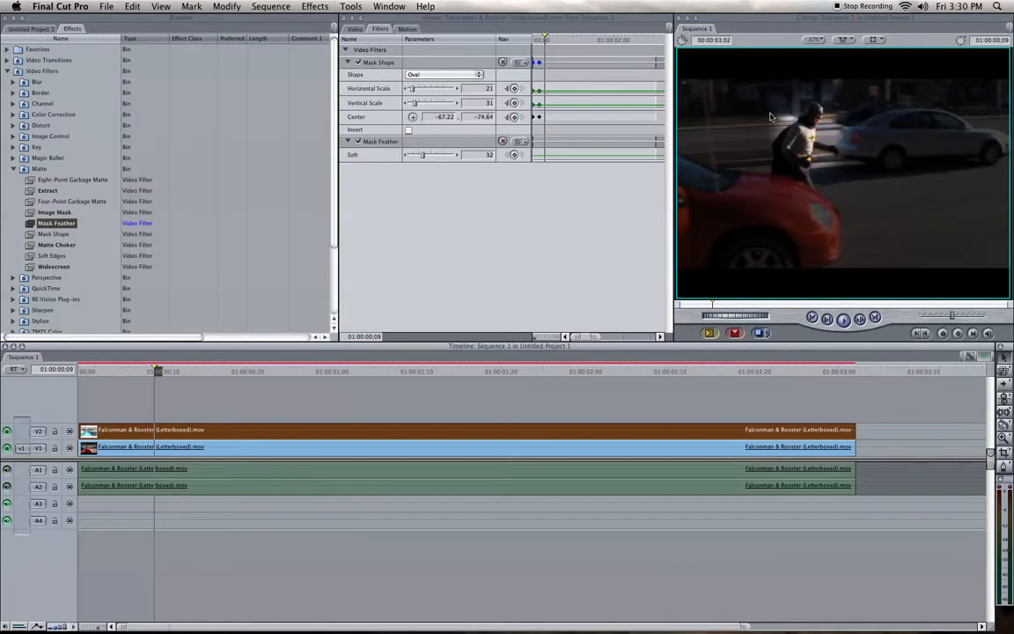
{"action": "left_click", "coordinate": [415, 104]}
{"action": "left_click_drag", "start_coordinate": [414, 103], "coordinate": [418, 105]}
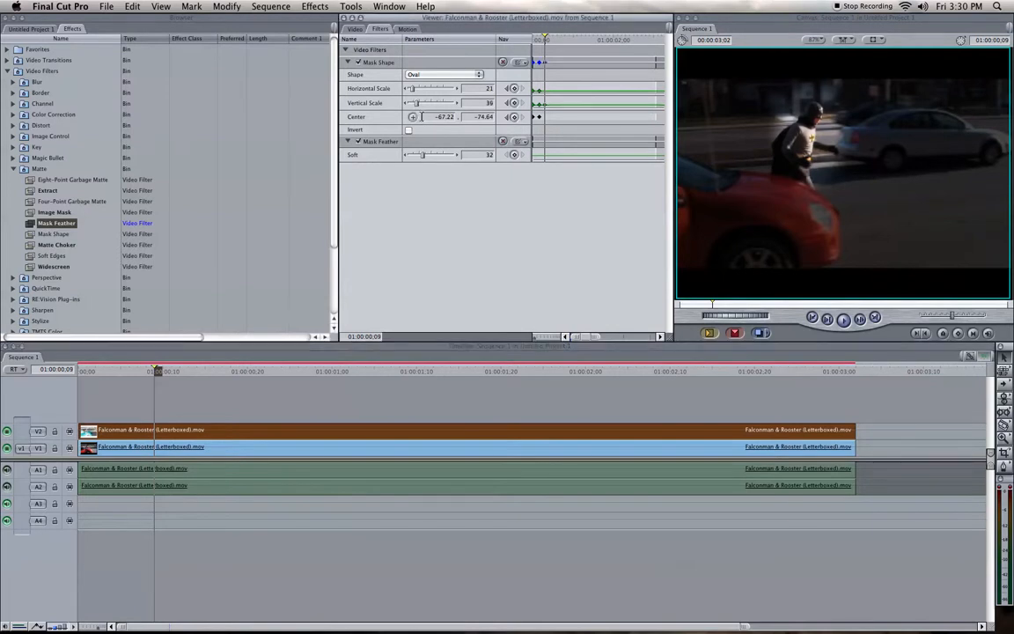
{"action": "left_click", "coordinate": [413, 118]}
Step: At 01:00:00;13, move the mask center onto the running man at -94.36, -25.26 and set the vertical scale to 73
{"action": "left_click_drag", "start_coordinate": [157, 371], "coordinate": [187, 375]}
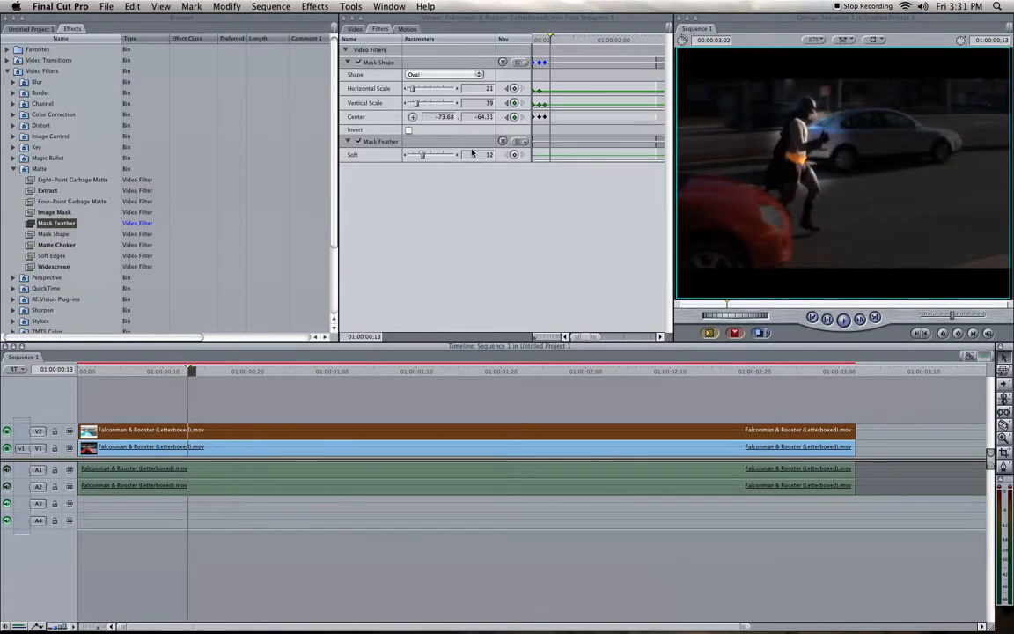
{"action": "left_click", "coordinate": [438, 126]}
{"action": "left_click_drag", "start_coordinate": [801, 152], "coordinate": [799, 161]}
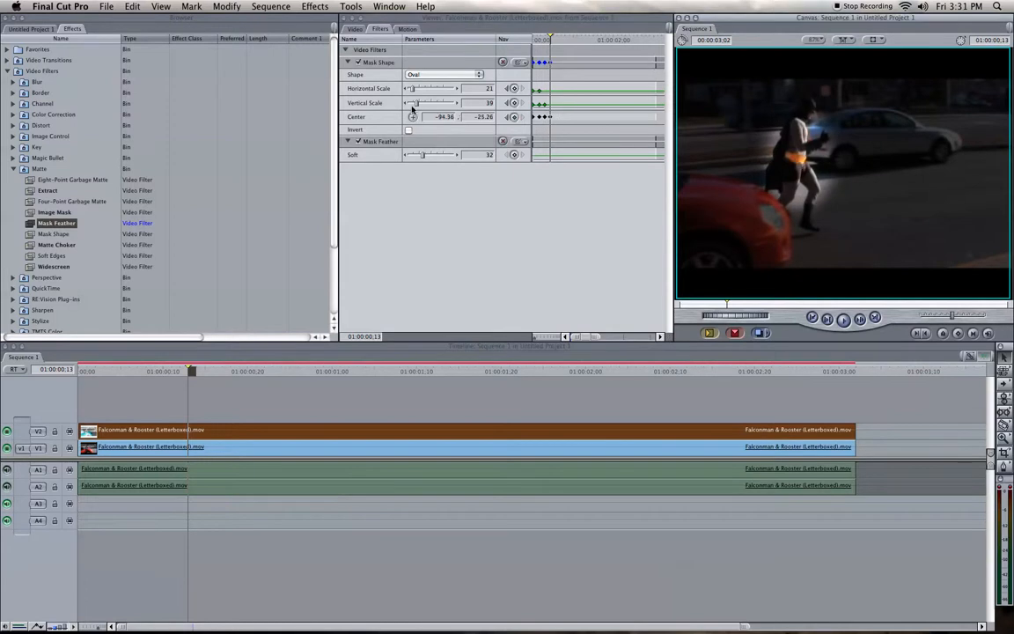
{"action": "left_click_drag", "start_coordinate": [419, 105], "coordinate": [423, 106]}
Step: Keyframe the mask's horizontal scale, vertical scale and center at 01:00:00;29
{"action": "left_click_drag", "start_coordinate": [206, 374], "coordinate": [315, 370]}
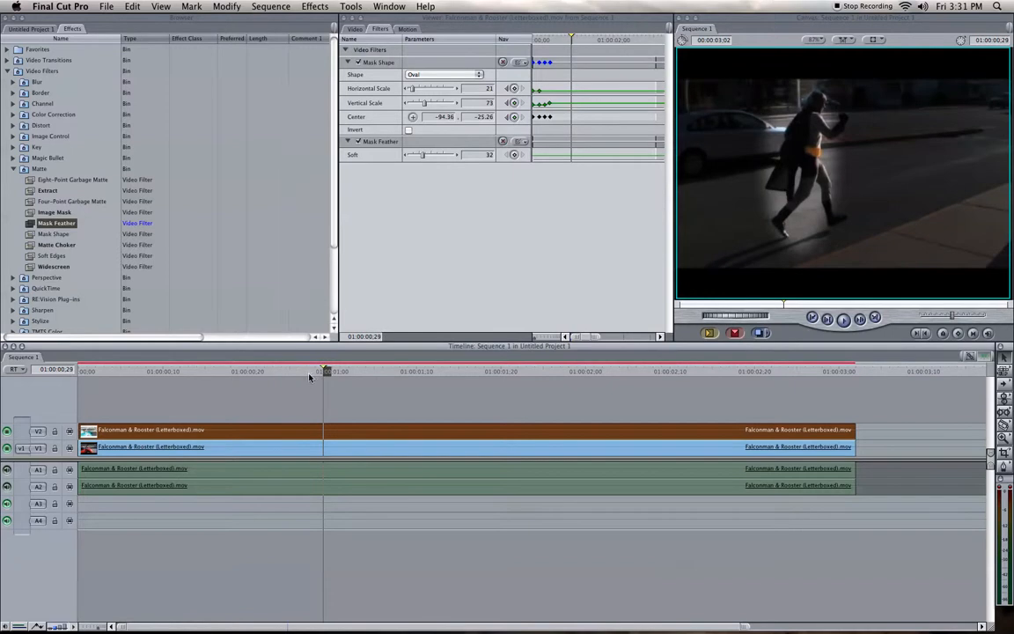
{"action": "left_click", "coordinate": [515, 89]}
{"action": "left_click", "coordinate": [515, 103]}
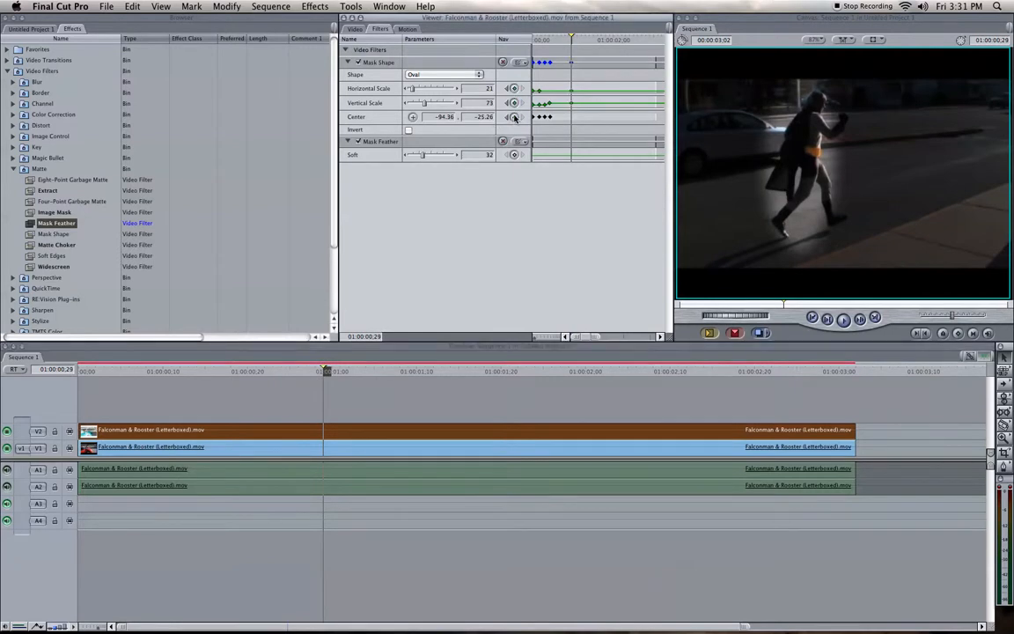
Step: At 01:00:01;11, move the mask center onto the running man at -33.61, -47.08
{"action": "left_click_drag", "start_coordinate": [328, 368], "coordinate": [428, 370]}
{"action": "left_click", "coordinate": [412, 116]}
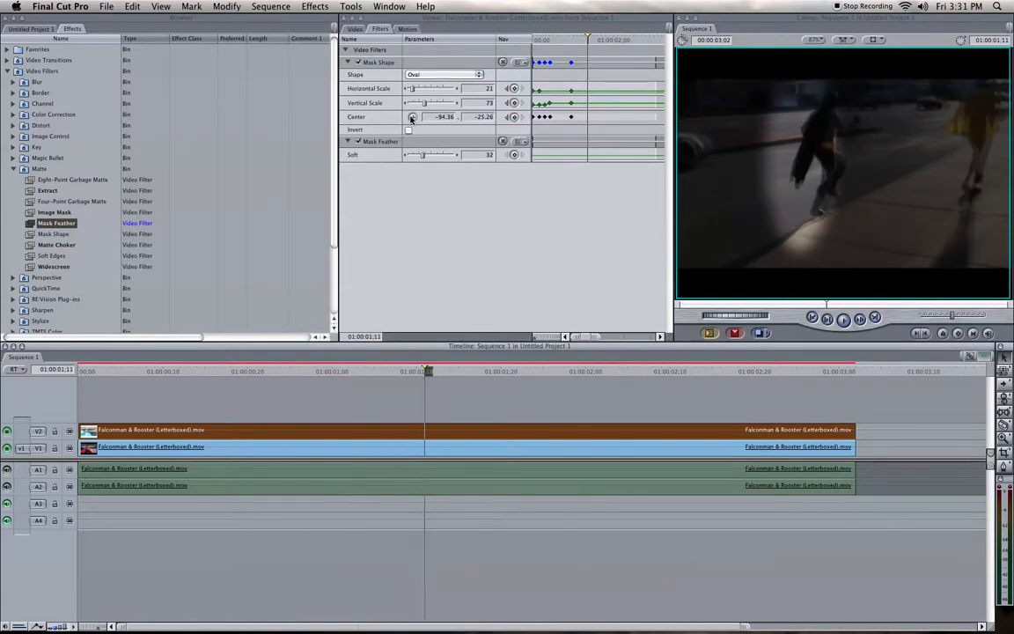
{"action": "left_click", "coordinate": [827, 154]}
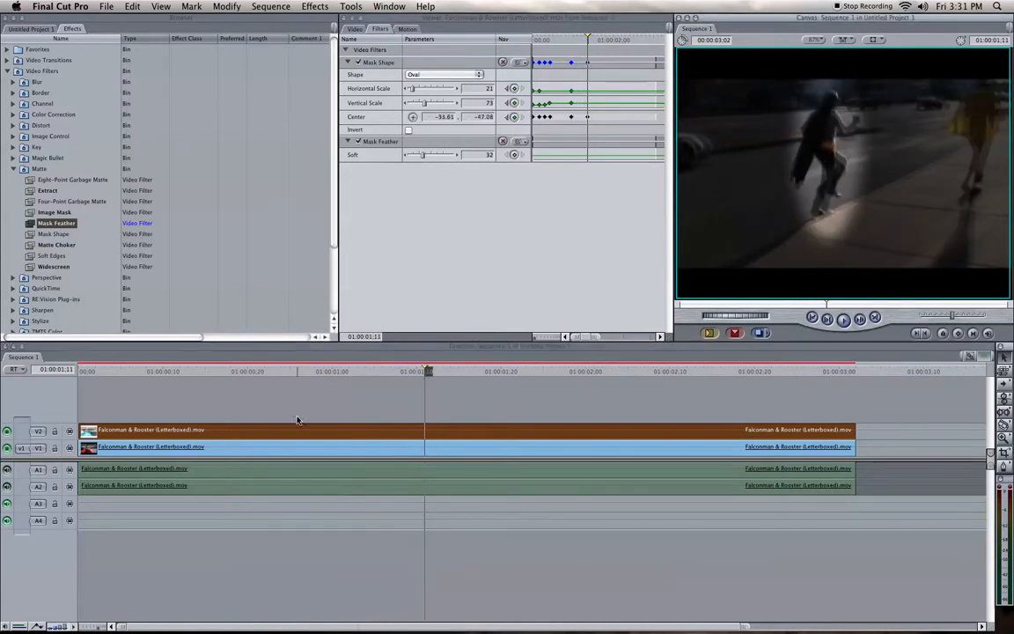
Step: At 01:00:01;19, keyframe the mask center and move it onto the running man at -67.22, -60.86
{"action": "left_click", "coordinate": [427, 373]}
{"action": "left_click_drag", "start_coordinate": [427, 372], "coordinate": [496, 372]}
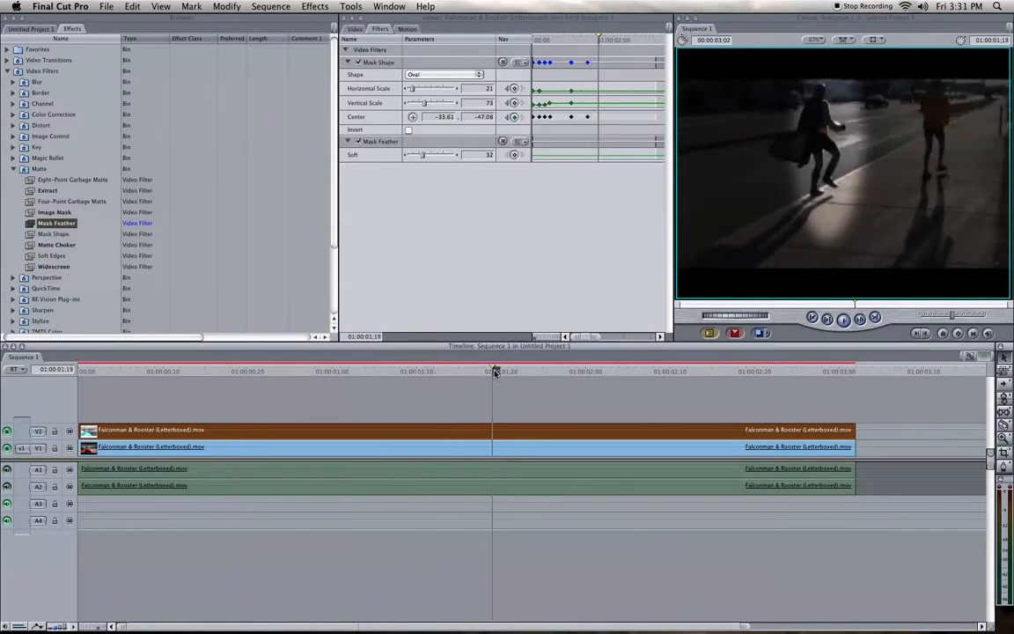
{"action": "left_click", "coordinate": [514, 117]}
{"action": "left_click", "coordinate": [825, 140]}
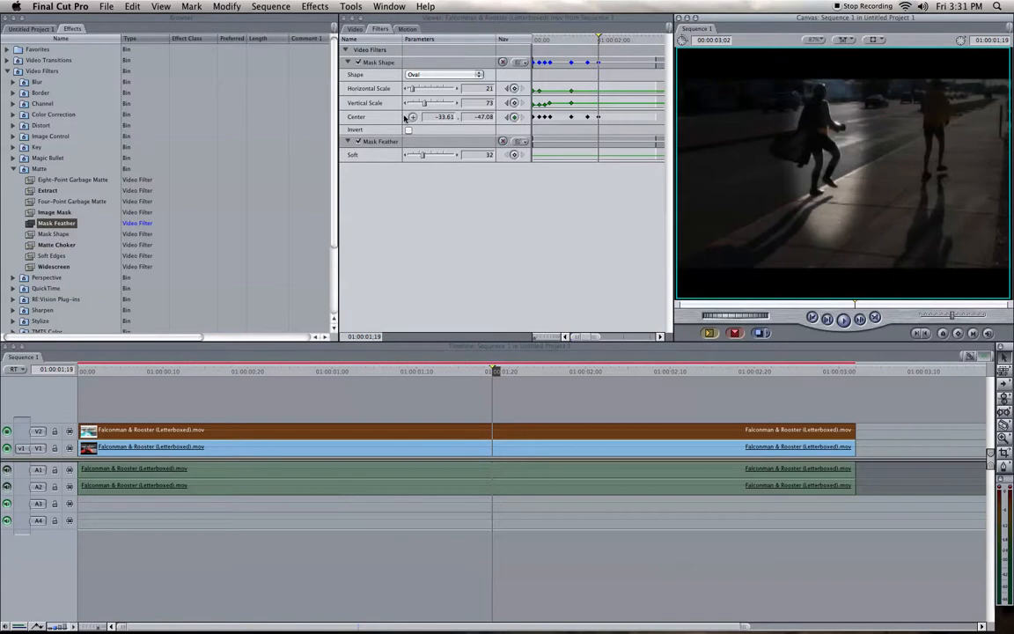
{"action": "left_click", "coordinate": [412, 116]}
{"action": "left_click", "coordinate": [813, 146]}
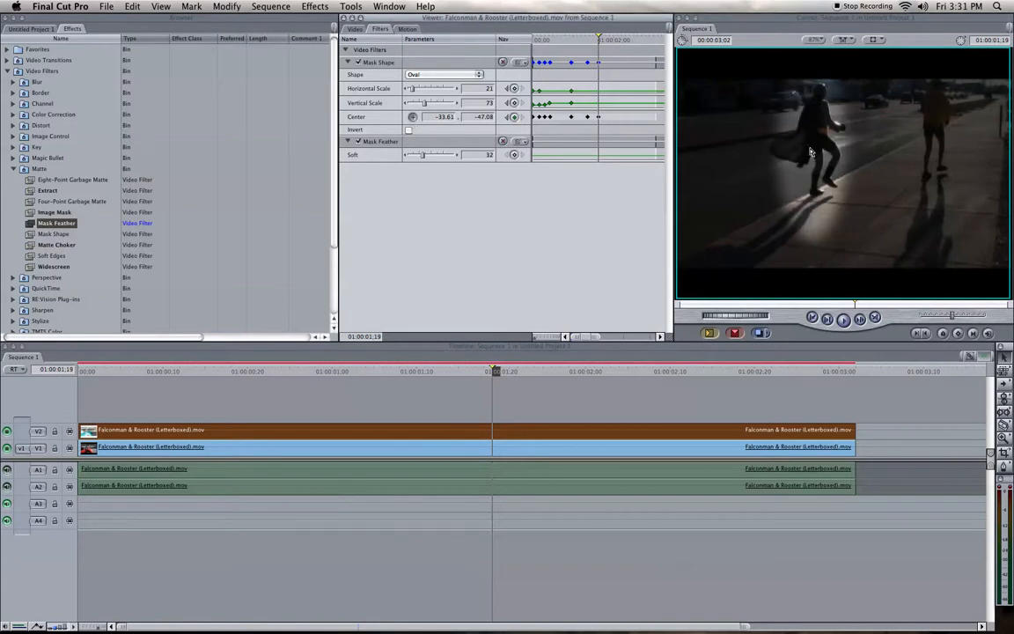
Step: At 01:00:02;02, move the mask center onto the running man at -40.07, -68.9 and set the vertical scale to 31
{"action": "left_click_drag", "start_coordinate": [495, 370], "coordinate": [571, 373]}
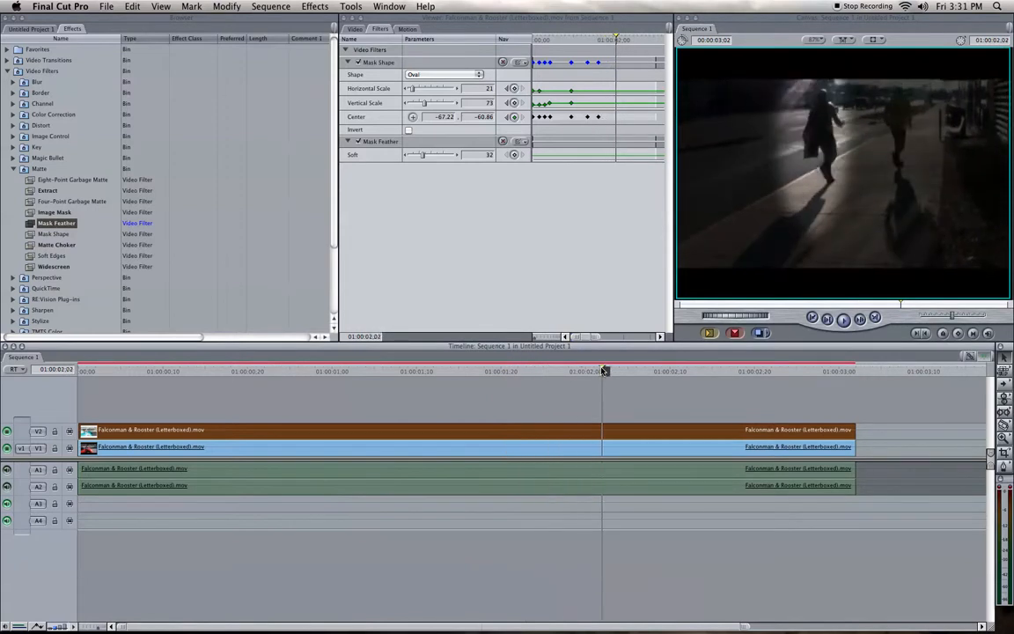
{"action": "left_click", "coordinate": [412, 117]}
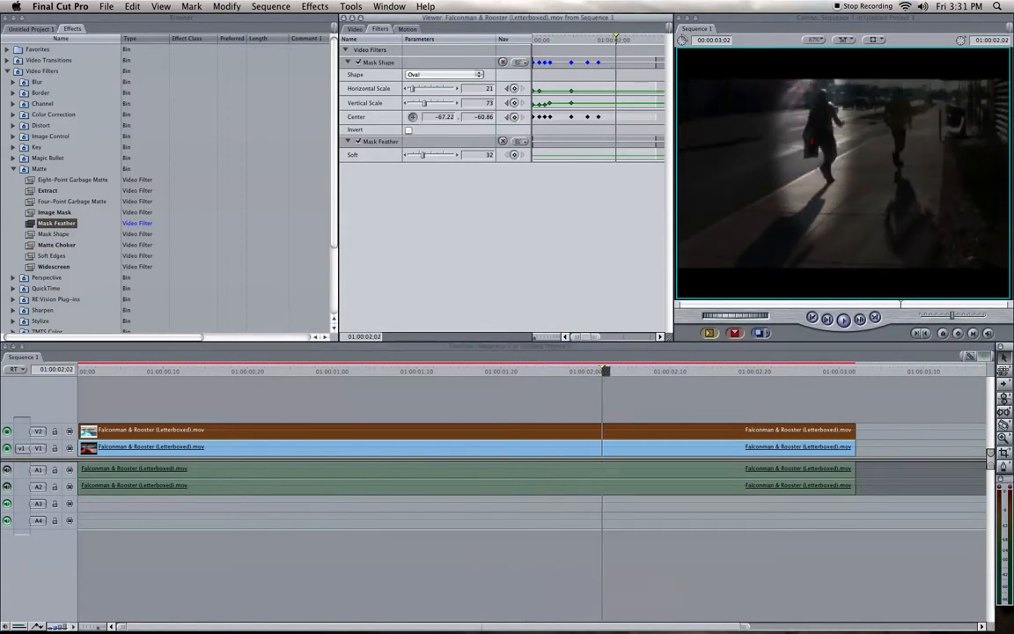
{"action": "left_click", "coordinate": [812, 141]}
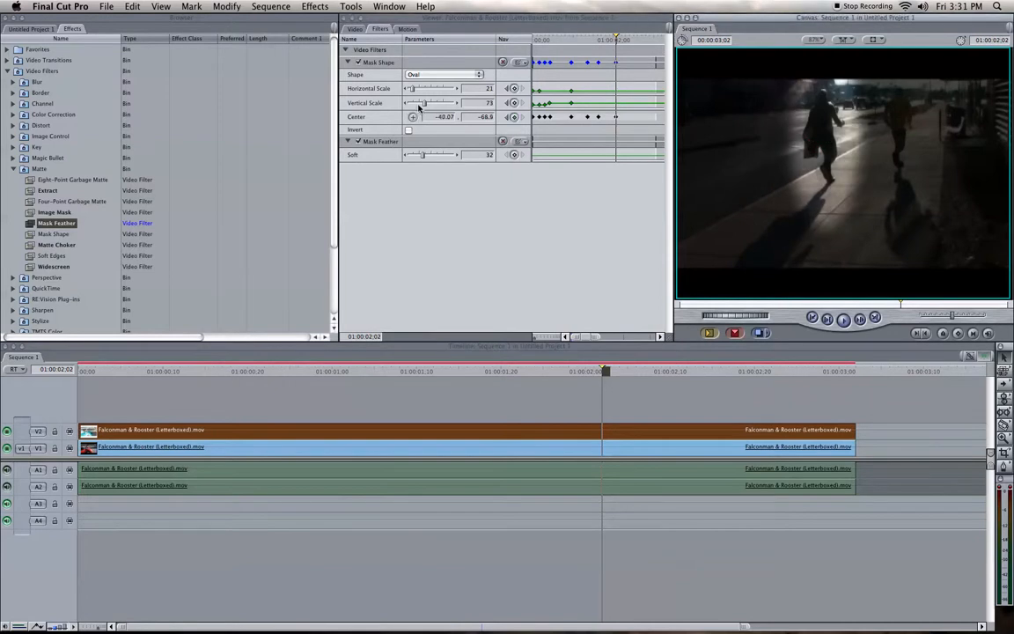
{"action": "left_click_drag", "start_coordinate": [428, 104], "coordinate": [418, 105]}
Step: From the start of the sequence, apply a Gaussian Blur filter to the masked V2 clip and set its radius to 17
{"action": "left_click_drag", "start_coordinate": [606, 370], "coordinate": [13, 404]}
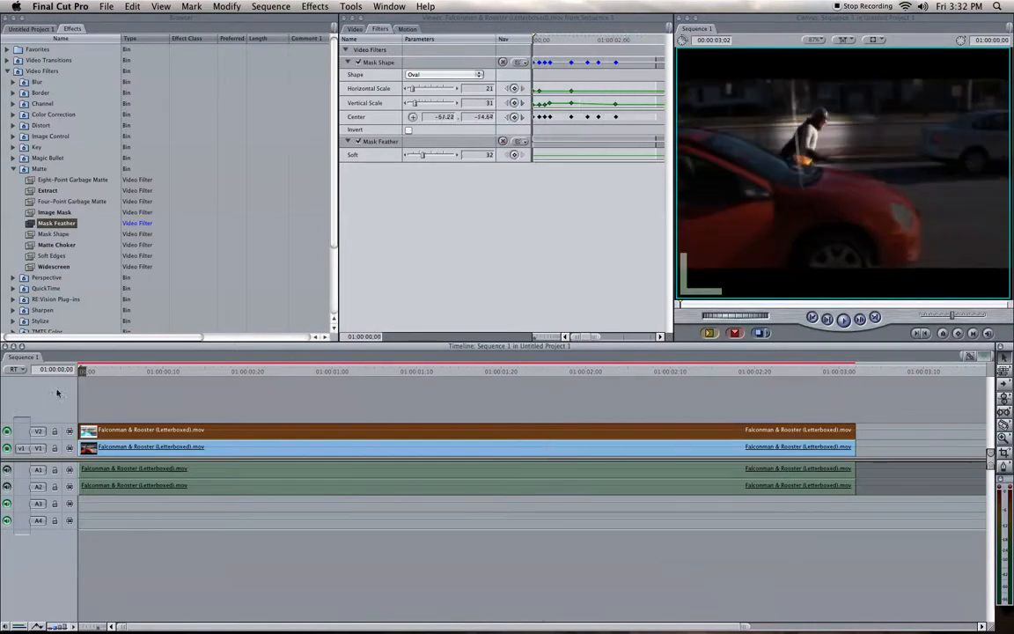
{"action": "left_click", "coordinate": [14, 168]}
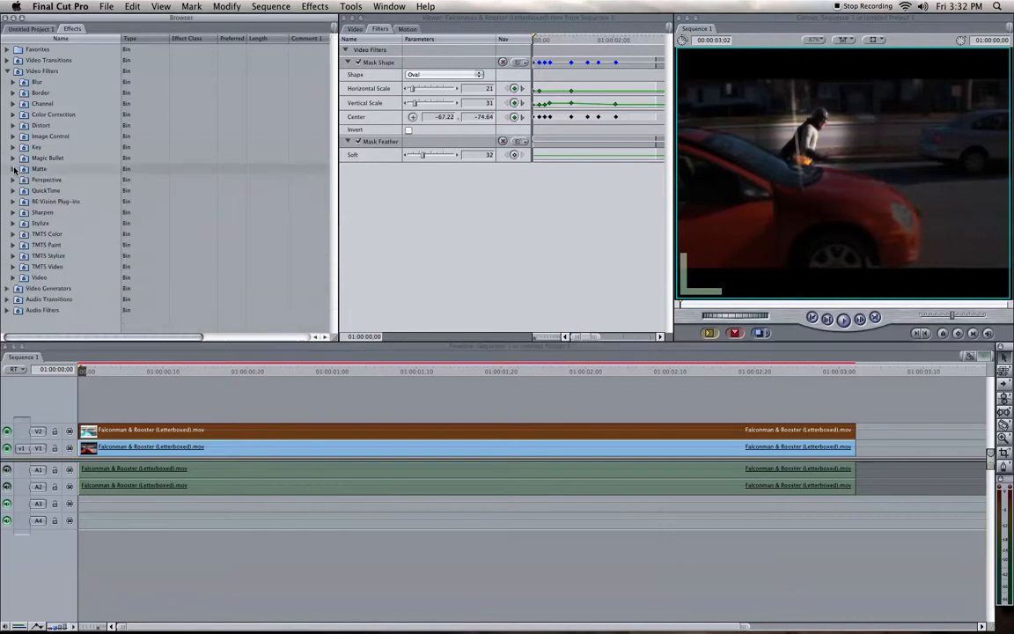
{"action": "left_click", "coordinate": [14, 82]}
{"action": "left_click_drag", "start_coordinate": [31, 96], "coordinate": [255, 429]}
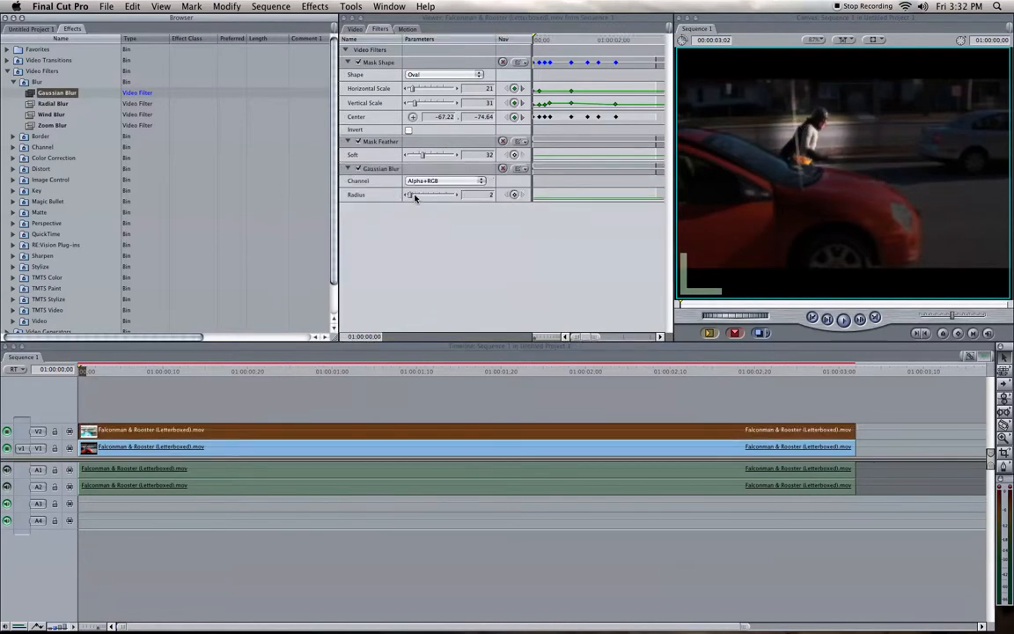
{"action": "left_click_drag", "start_coordinate": [409, 195], "coordinate": [424, 195]}
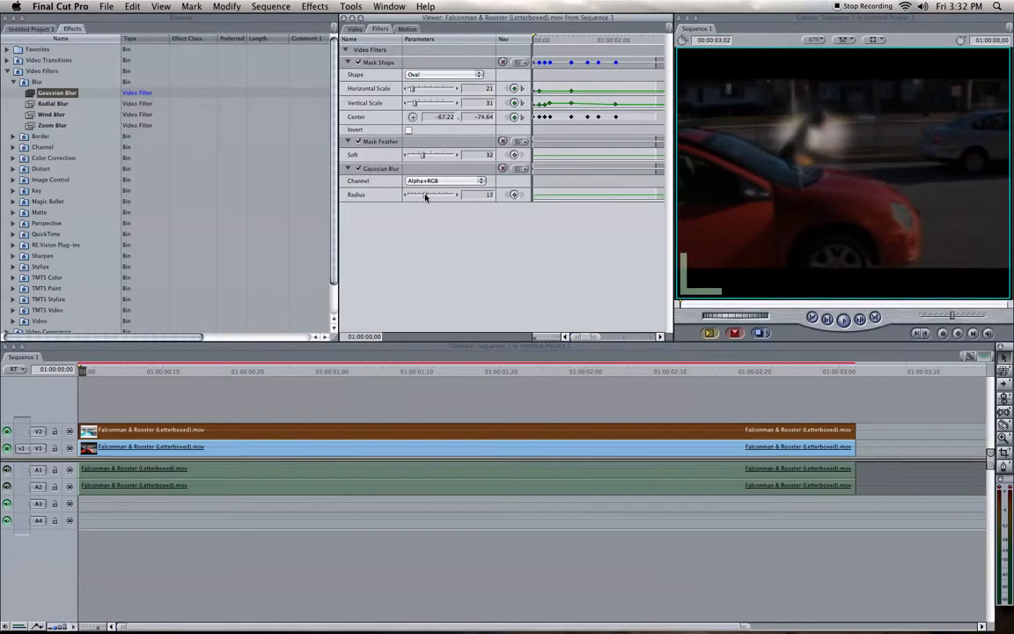
Step: Raise the darkened V1 clip's opacity to full brightness and preview the blurred mask on the running man up to 01:00:00;23
{"action": "left_click", "coordinate": [37, 627]}
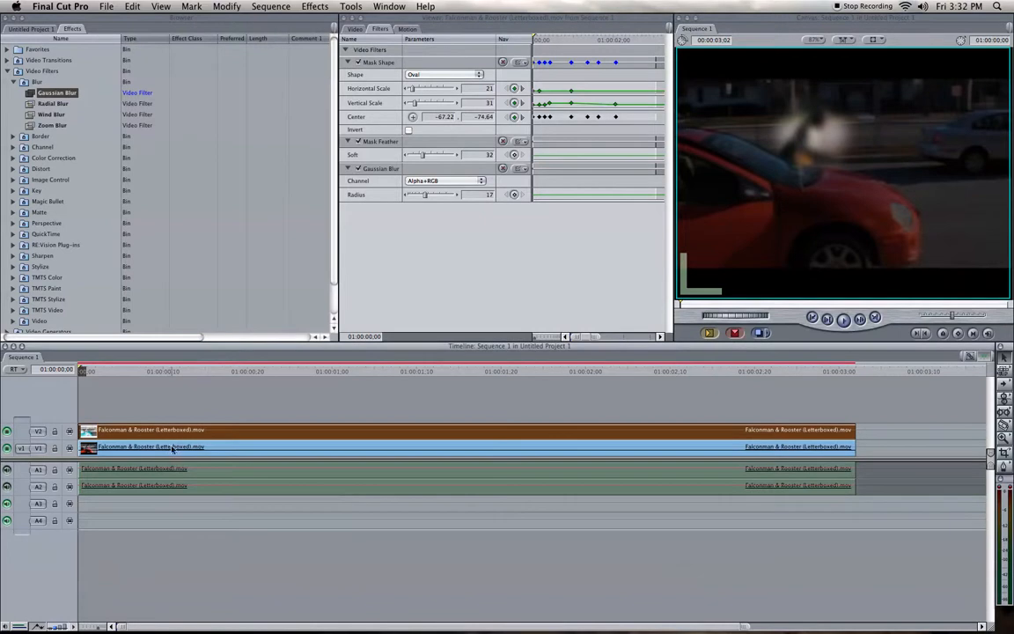
{"action": "left_click_drag", "start_coordinate": [168, 450], "coordinate": [171, 428]}
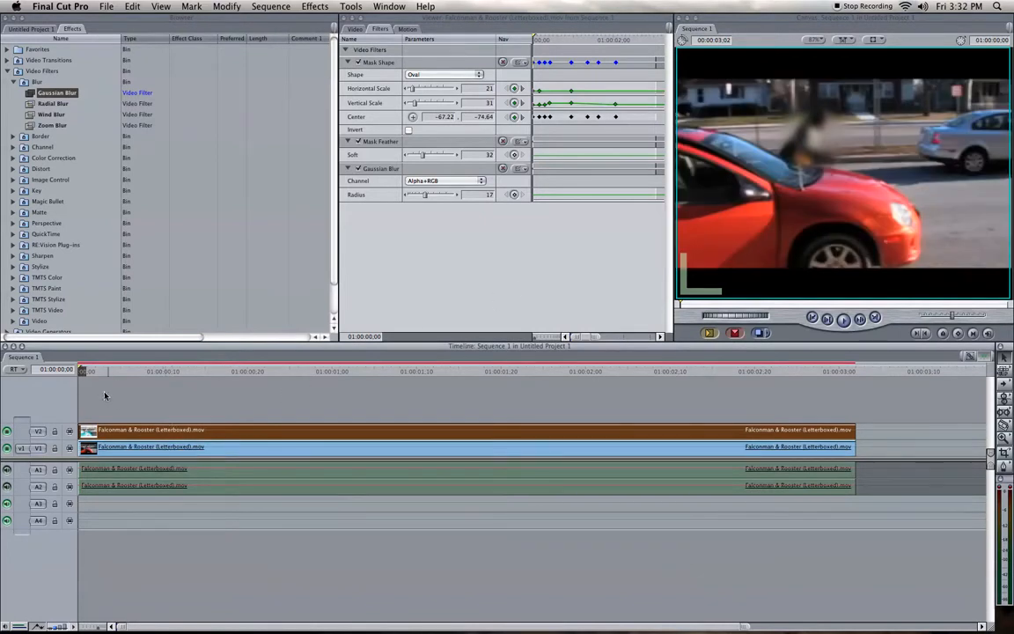
{"action": "left_click_drag", "start_coordinate": [85, 374], "coordinate": [275, 371]}
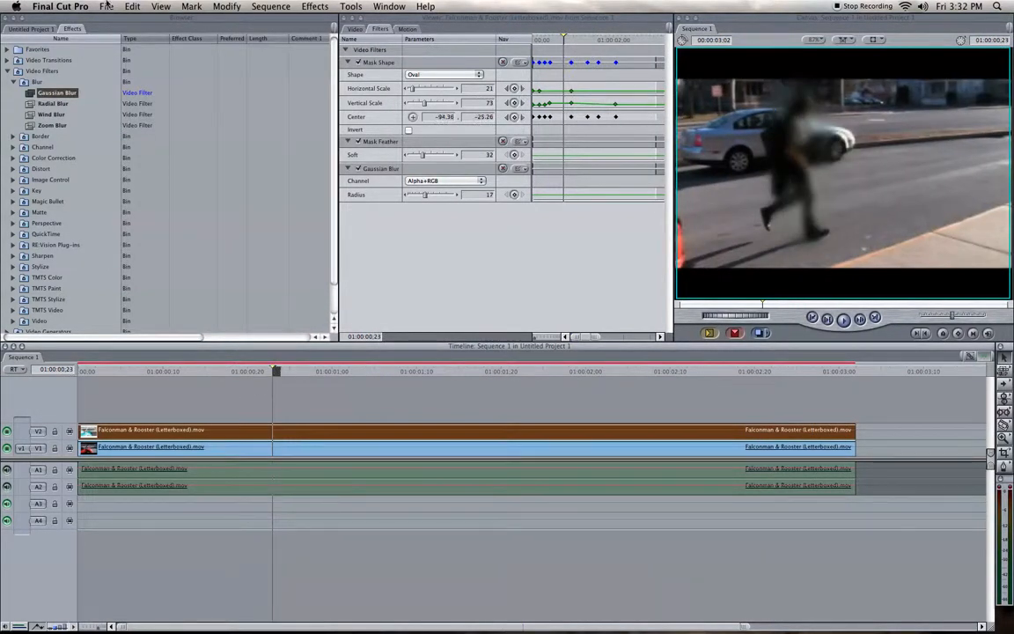